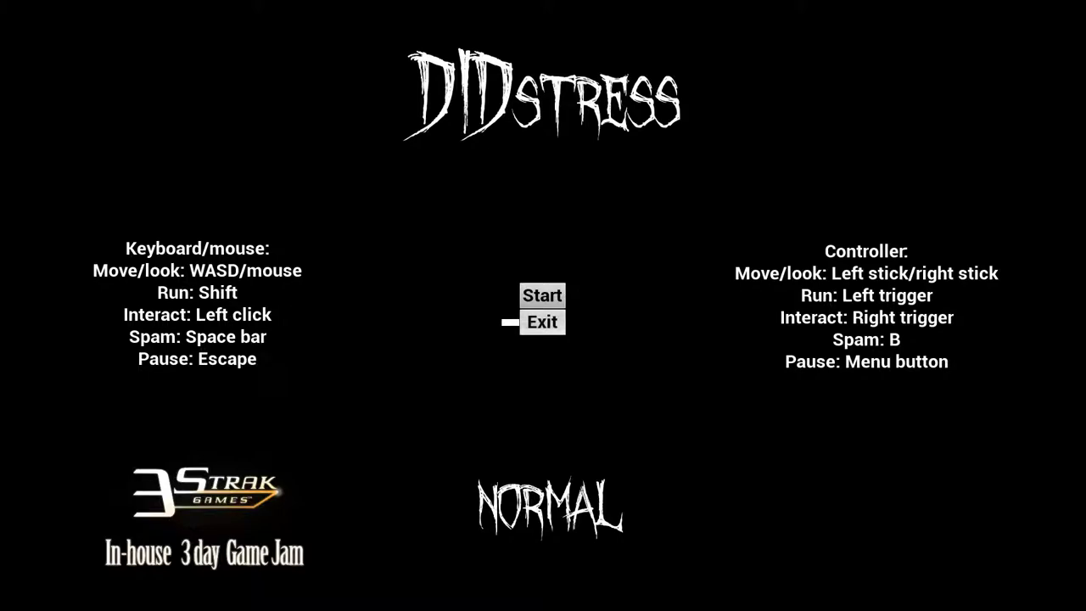
Start a new game from the title menu and walk the painting-lined hallway
{"action": "key", "text": "Up"}
{"action": "key", "text": "Return"}
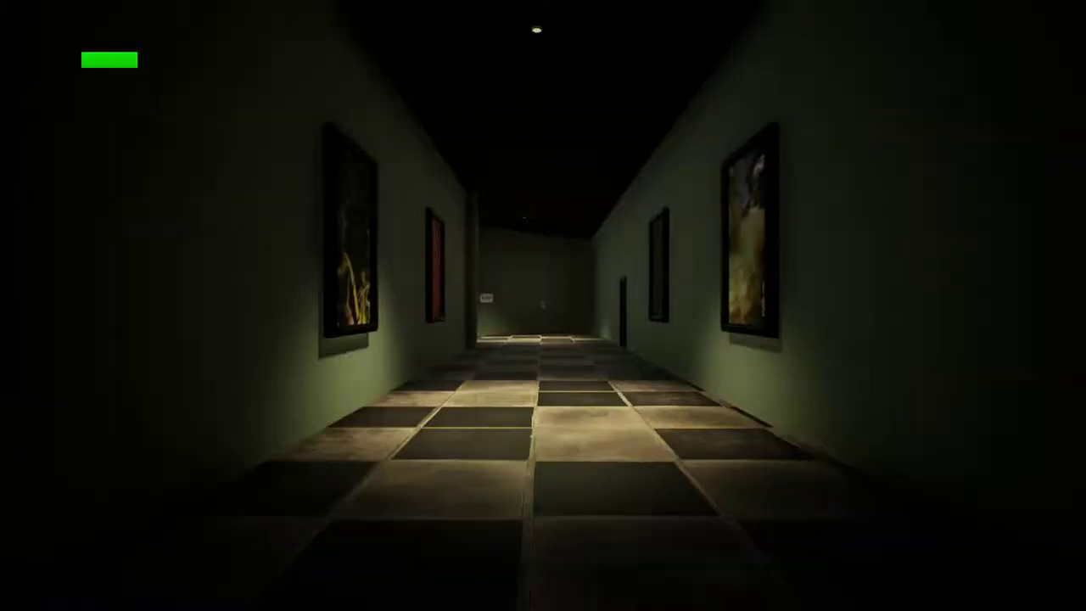
{"action": "key", "text": "w"}
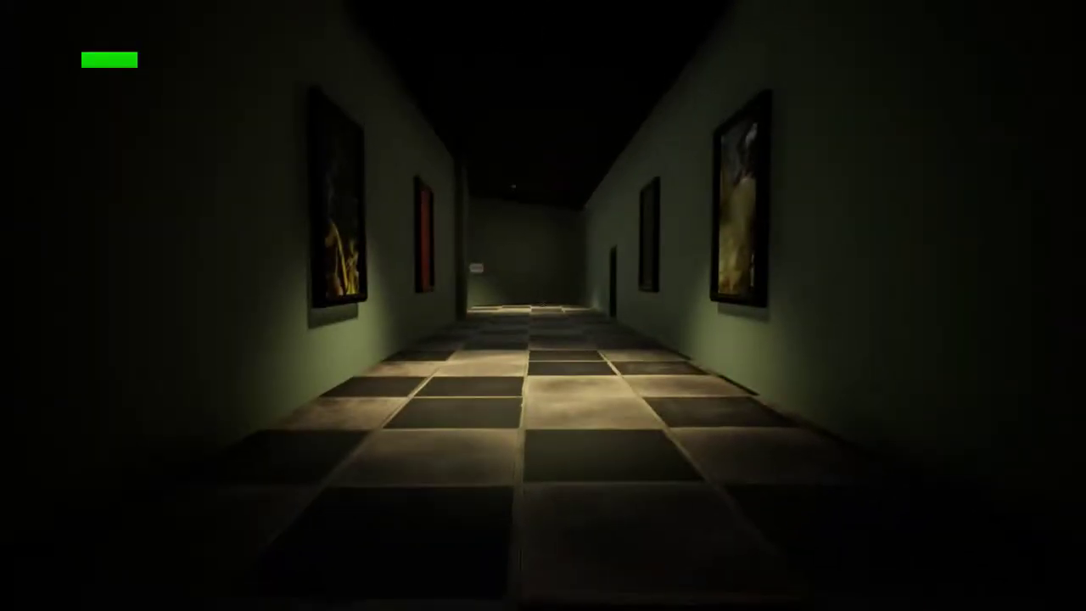
{"action": "key", "text": "w"}
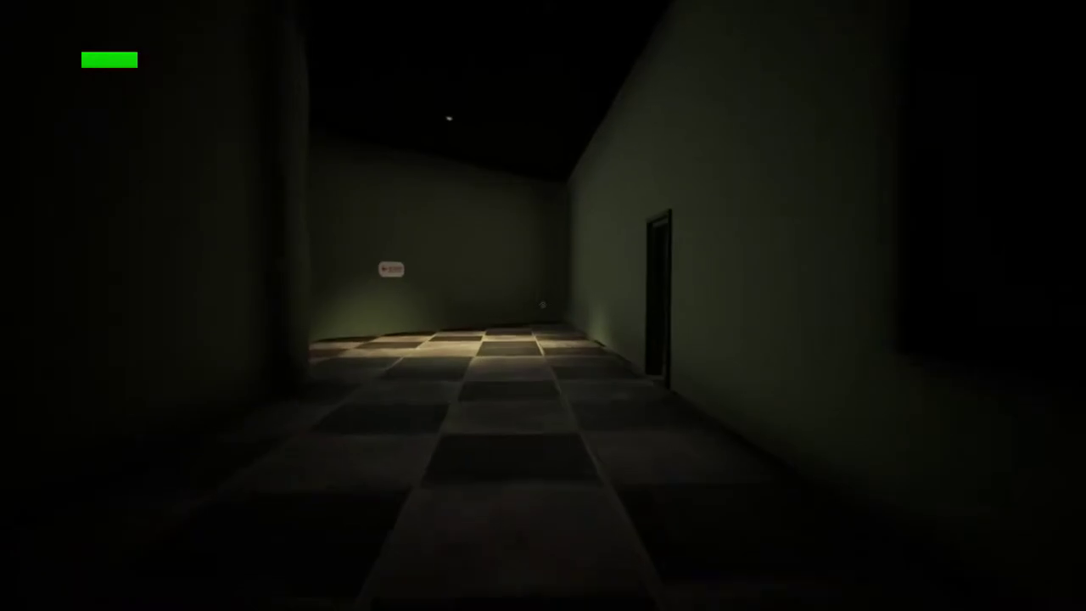
{"action": "key", "text": "w"}
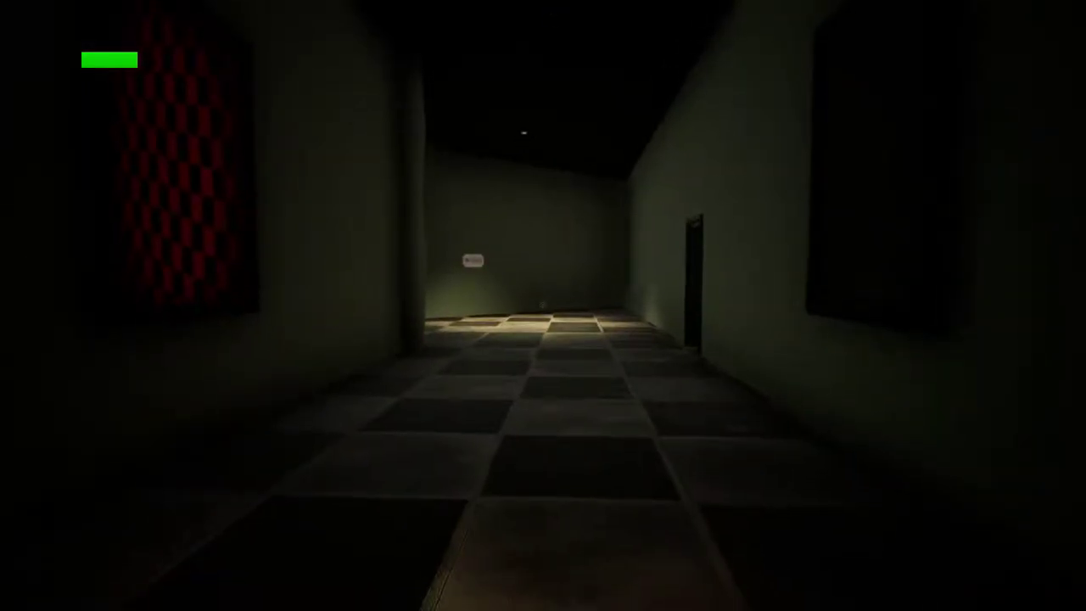
{"action": "key", "text": "w"}
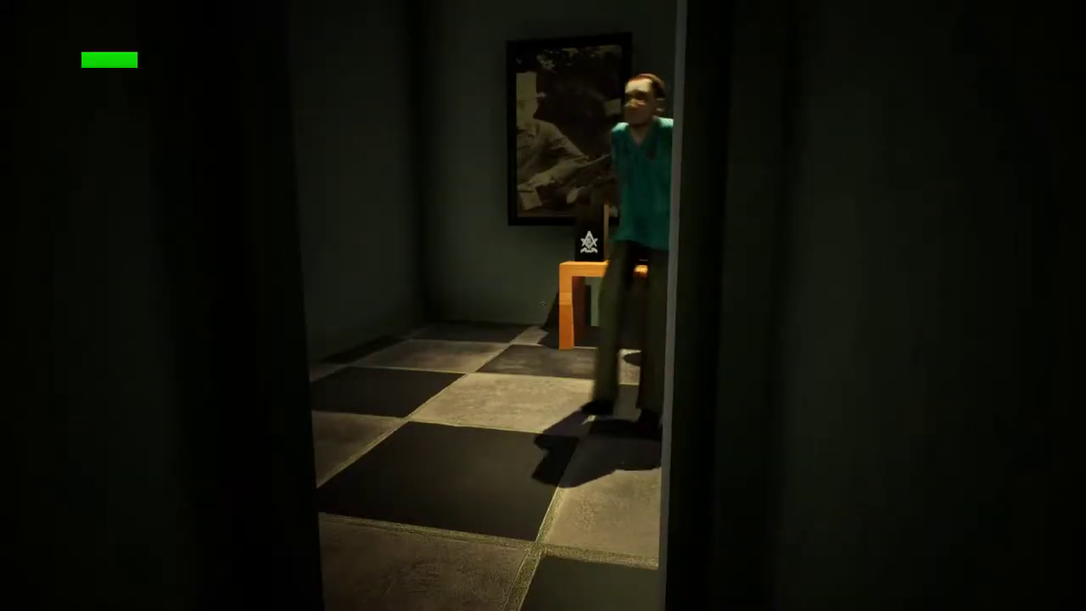
Break free from the doctor, try a keypad code, fight off another grab and keep moving
{"action": "key", "text": "space"}
{"action": "key", "text": "space"}
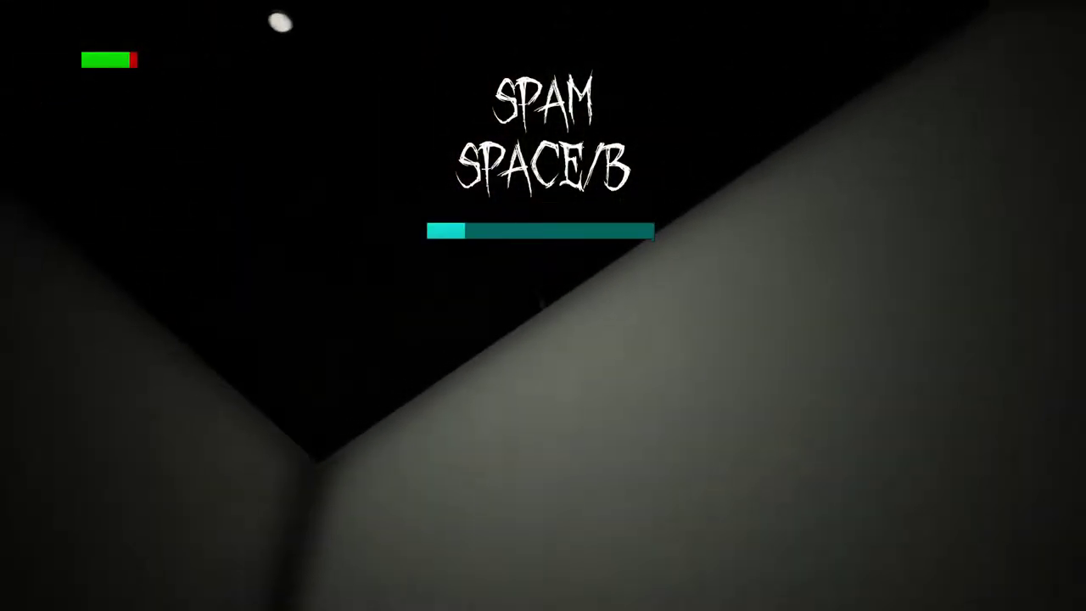
{"action": "key", "text": "space"}
{"action": "key", "text": "space"}
{"action": "key", "text": "space"}
{"action": "key", "text": "space"}
{"action": "key", "text": "space"}
{"action": "key", "text": "space"}
{"action": "key", "text": "space"}
{"action": "key", "text": "space"}
{"action": "key", "text": "space"}
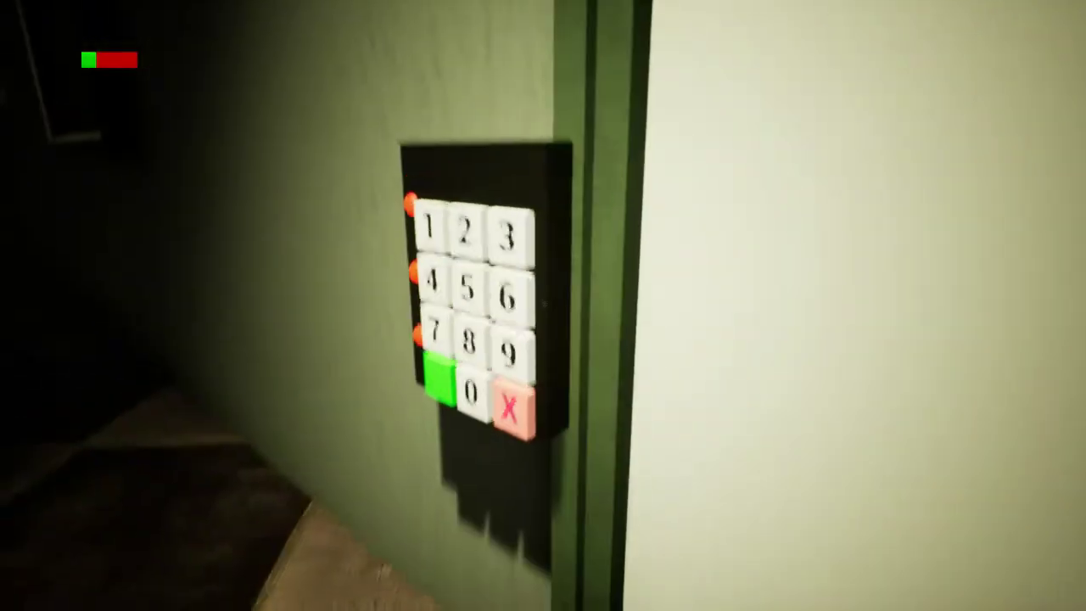
{"action": "left_click", "coordinate": [543, 303]}
{"action": "key", "text": "space"}
{"action": "key", "text": "space"}
{"action": "key", "text": "space"}
{"action": "key", "text": "space"}
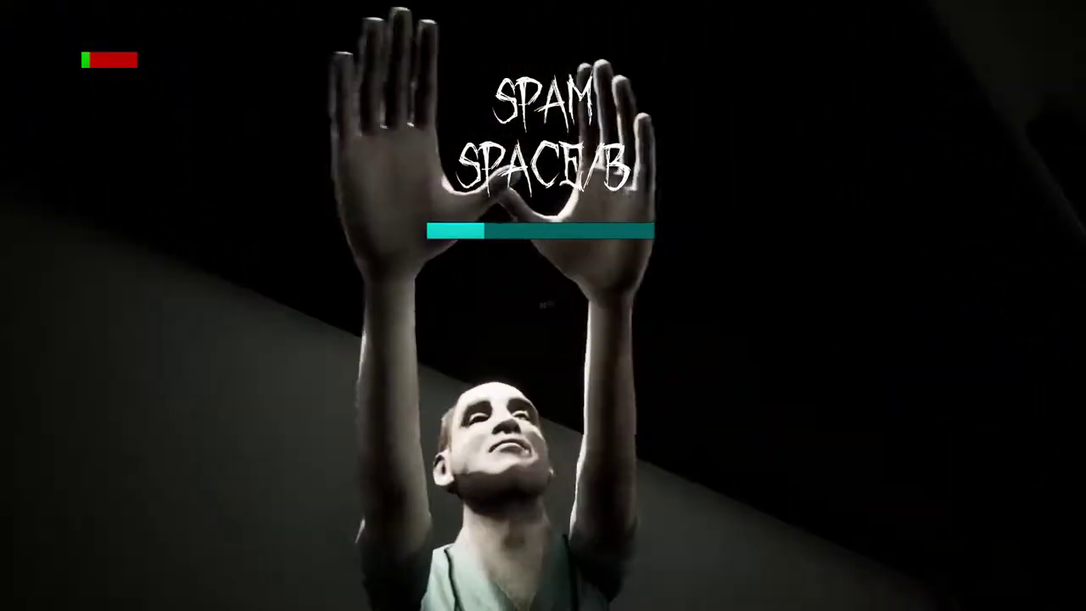
{"action": "key", "text": "space"}
{"action": "key", "text": "space"}
{"action": "key", "text": "space"}
{"action": "key", "text": "space"}
{"action": "key", "text": "space"}
{"action": "key", "text": "space"}
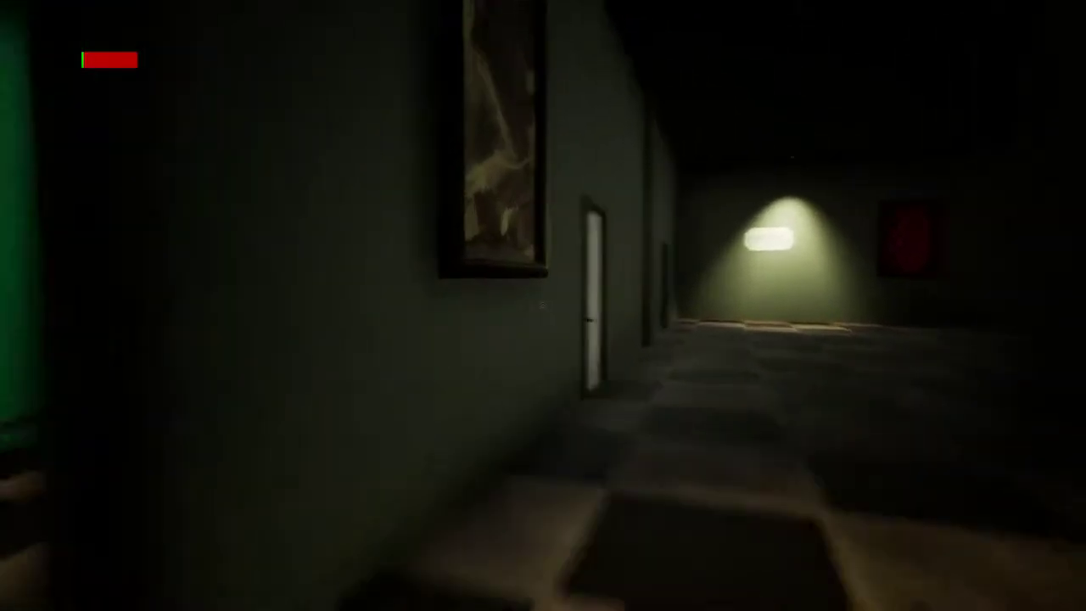
{"action": "key", "text": "w"}
{"action": "key", "text": "w"}
{"action": "key", "text": "w"}
{"action": "key", "text": "w"}
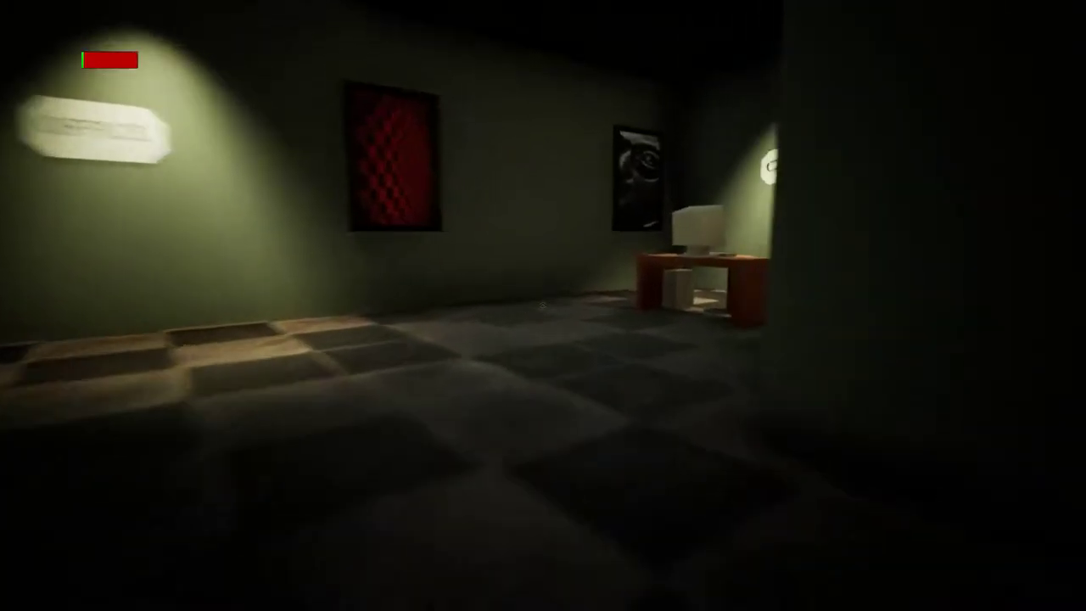
{"action": "key", "text": "w"}
{"action": "key", "text": "w"}
{"action": "key", "text": "w"}
{"action": "key", "text": "w"}
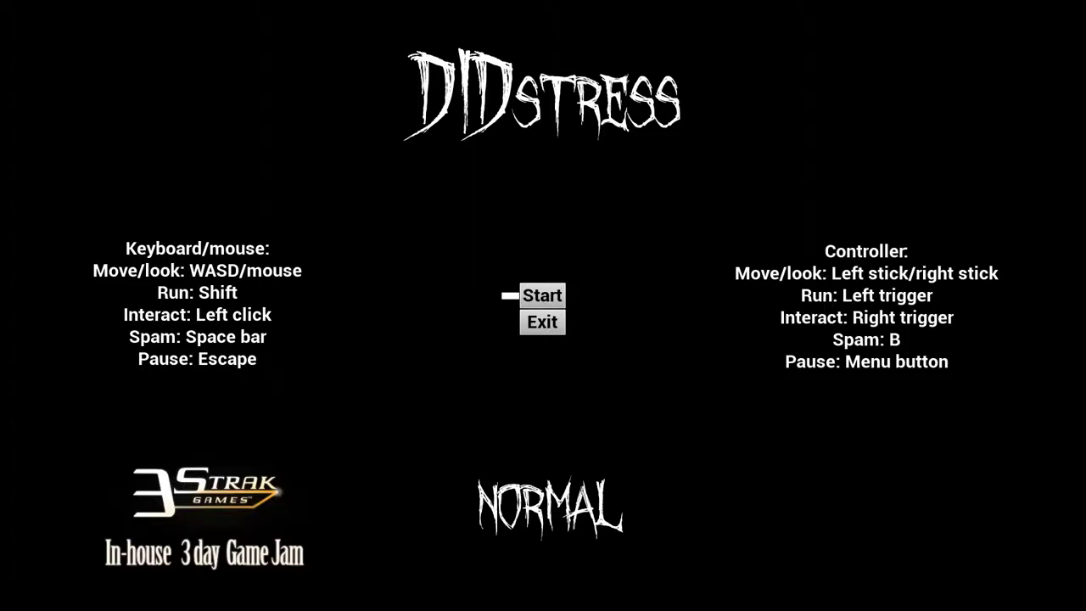
Begin a fresh run from the main menu's Start option
{"action": "key", "text": "Return"}
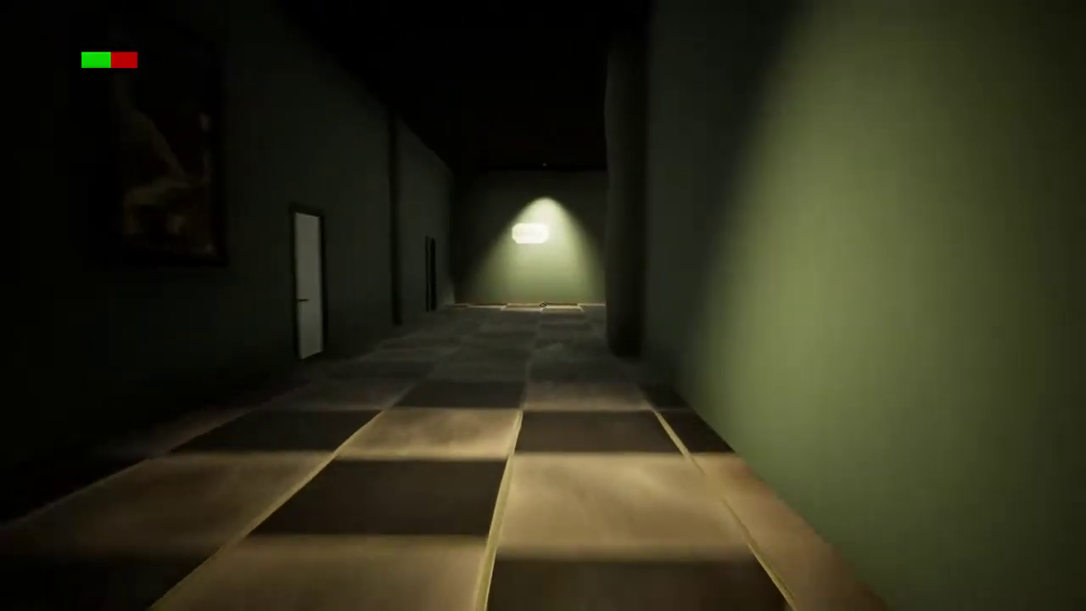
Walk into the office and inspect the computer showing codes 116, 136 and 336
{"action": "key", "text": "w"}
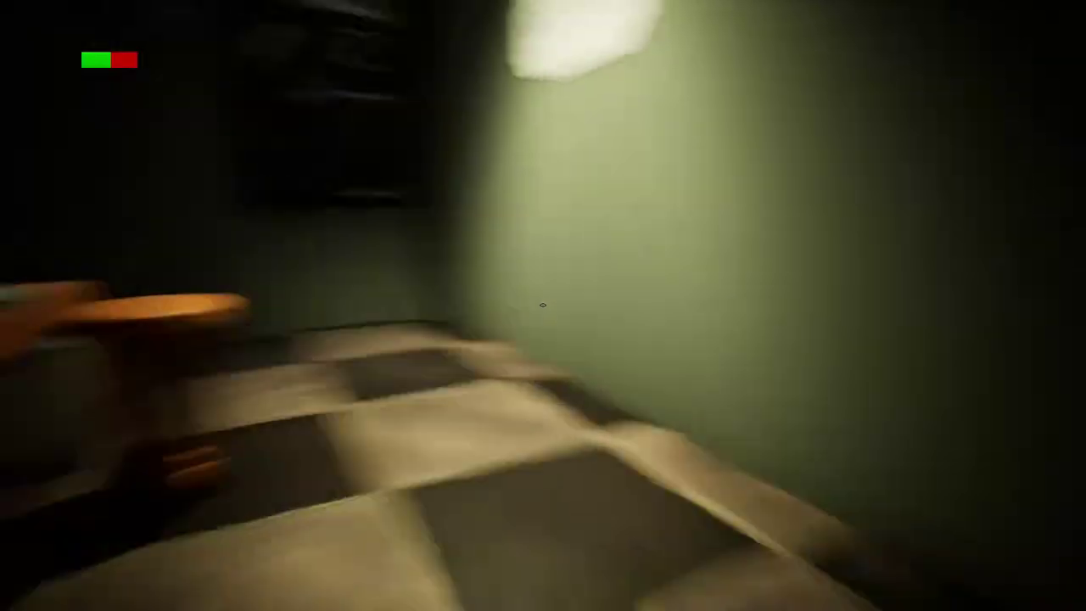
{"action": "key", "text": "w"}
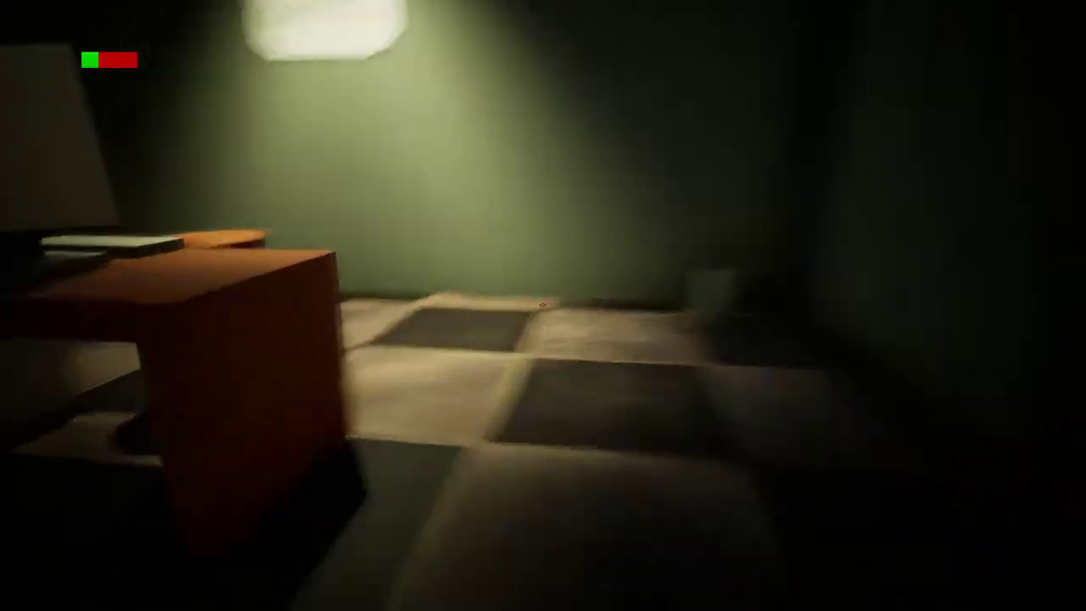
{"action": "left_click", "coordinate": [543, 305]}
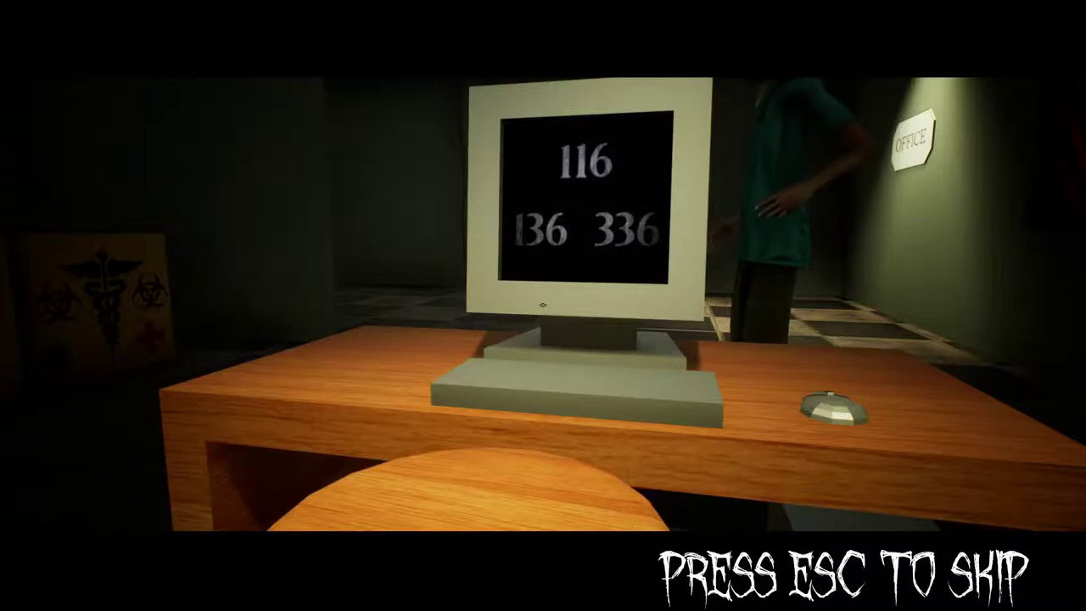
{"action": "key", "text": "Escape"}
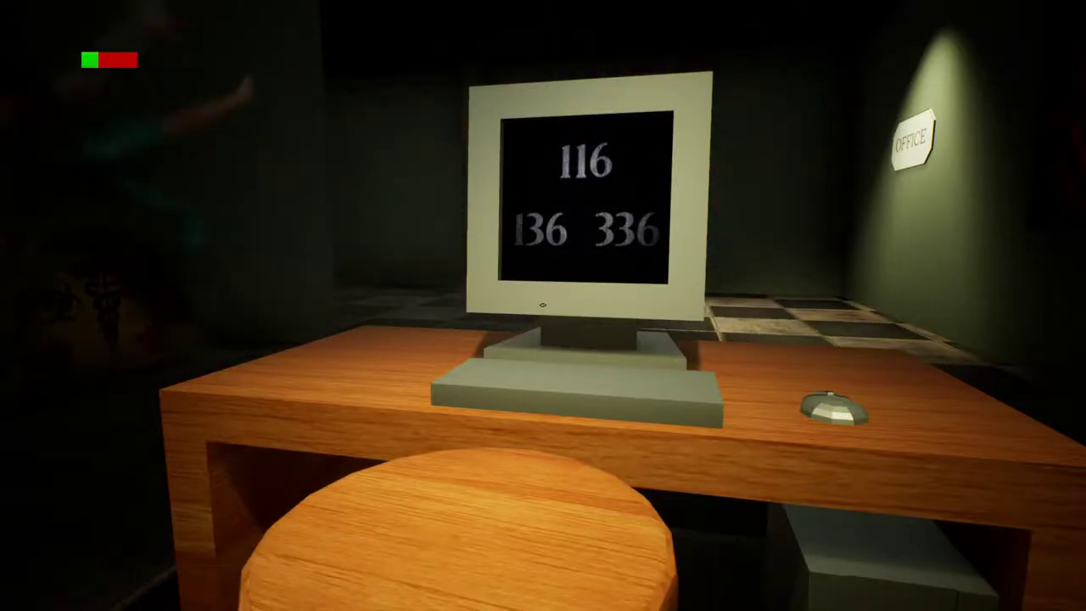
Leave the office and head through the open doorway, where the doctor catches you
{"action": "key", "text": "w"}
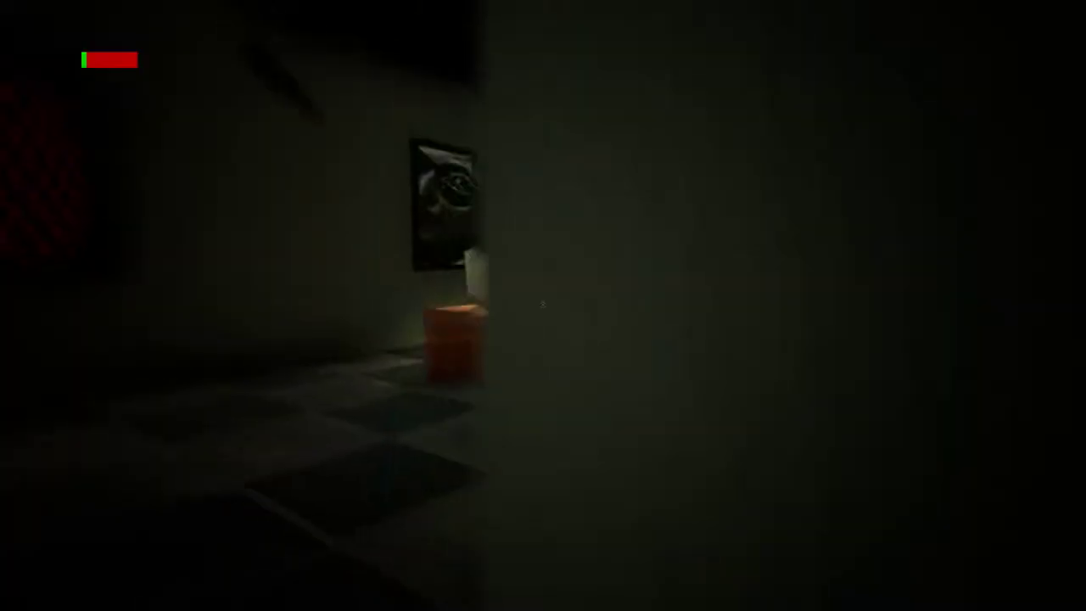
{"action": "key", "text": "w"}
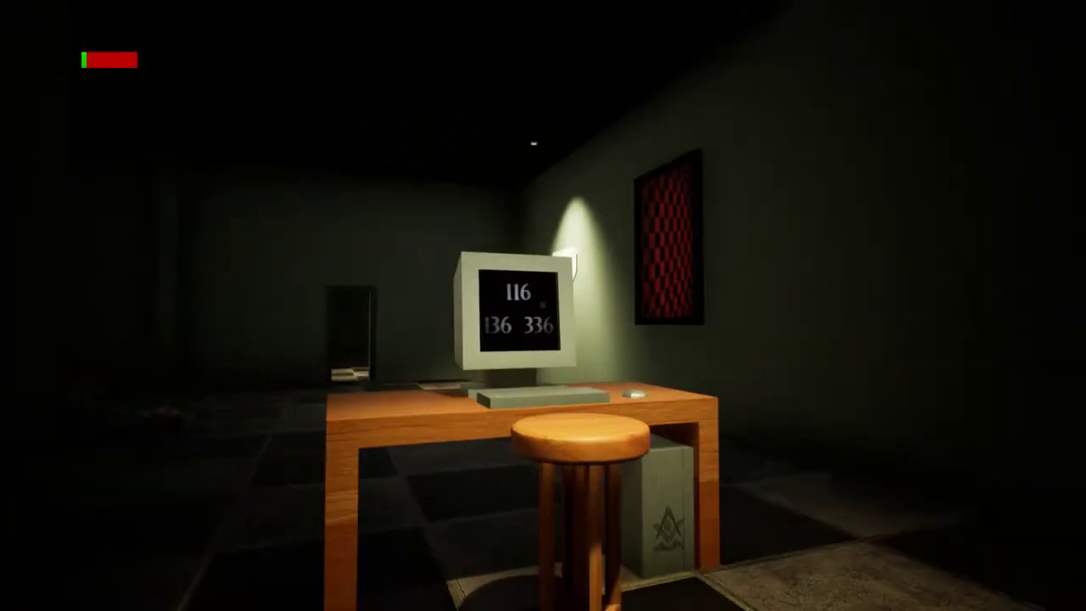
{"action": "key", "text": "w"}
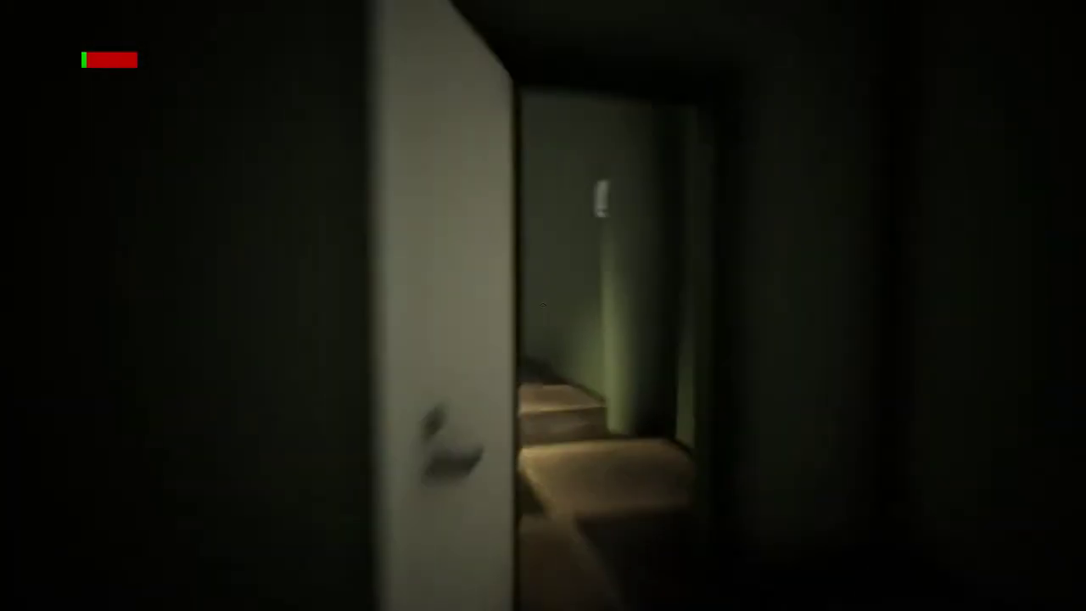
{"action": "key", "text": "w"}
{"action": "key", "text": "space"}
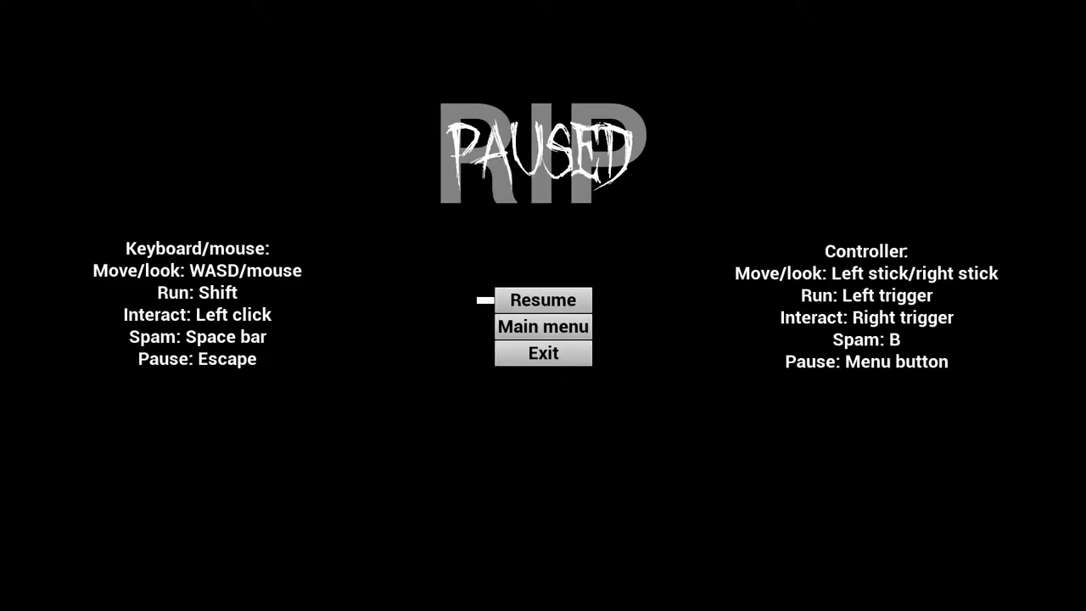
Return to the main menu from the pause screen after dying
{"action": "left_click", "coordinate": [543, 327]}
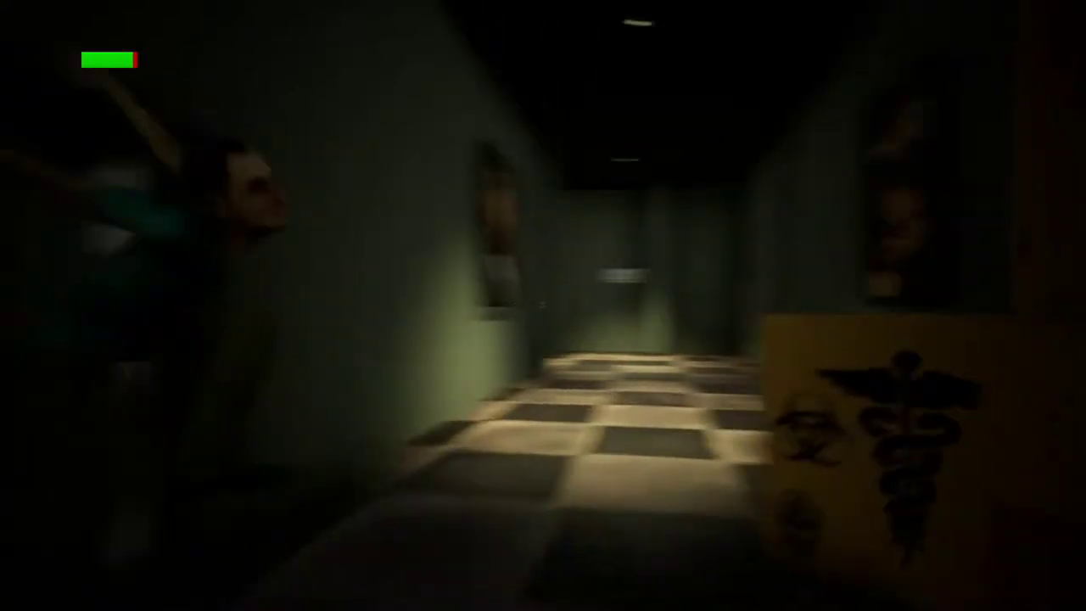
Break free from the doctor and skip the cutscene showing codes 116, 136 and 336
{"action": "key", "text": "space"}
{"action": "key", "text": "space"}
{"action": "key", "text": "space"}
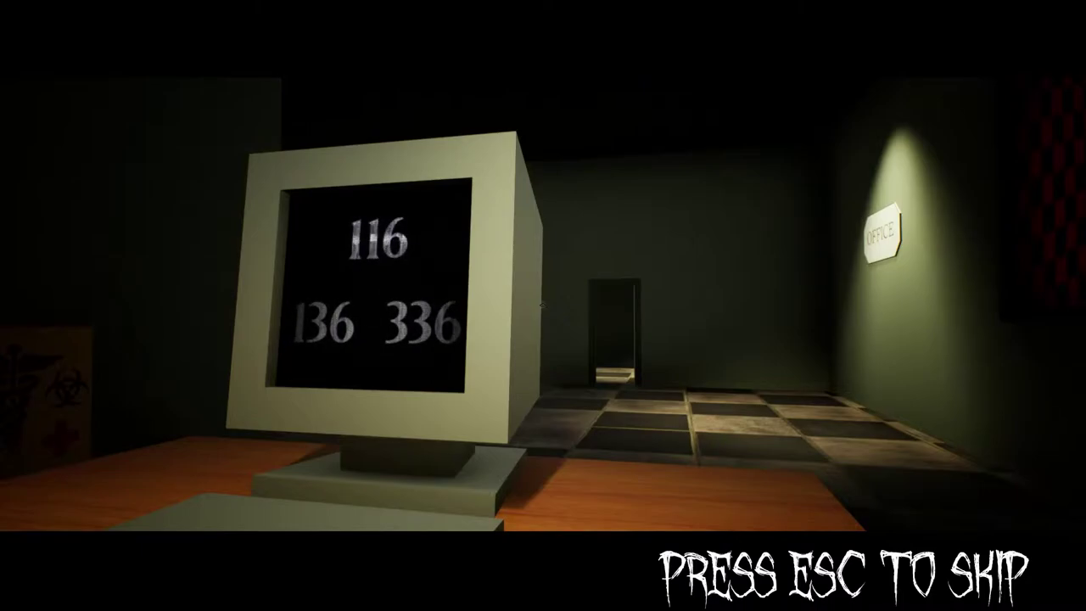
{"action": "key", "text": "Escape"}
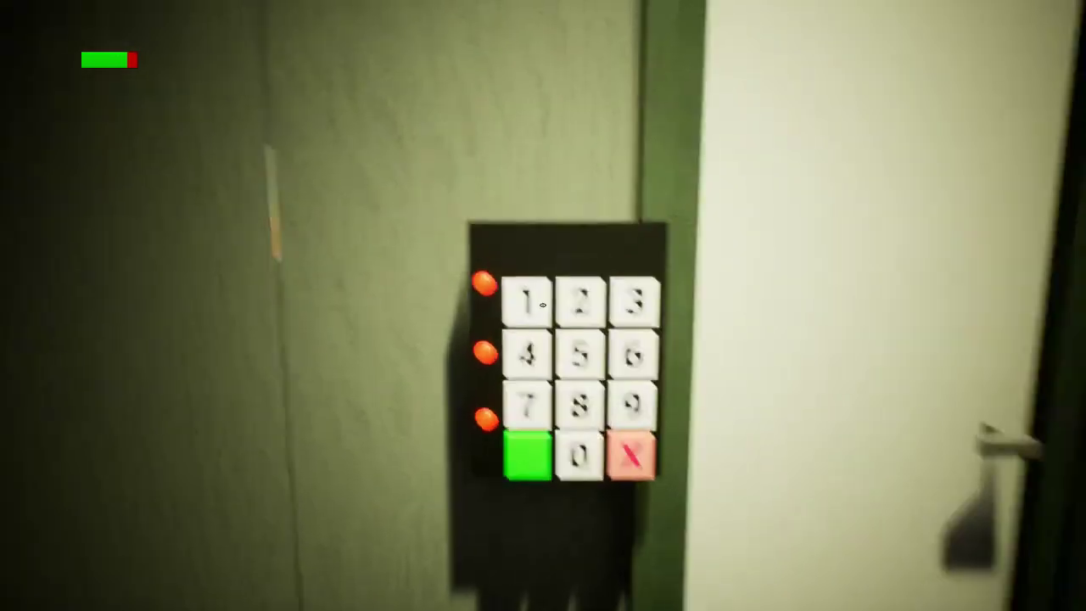
Struggle against the doctor's grab at the exit-door keypad
{"action": "key", "text": "space"}
{"action": "key", "text": "space"}
{"action": "key", "text": "space"}
{"action": "key", "text": "space"}
{"action": "key", "text": "space"}
{"action": "key", "text": "space"}
{"action": "key", "text": "space"}
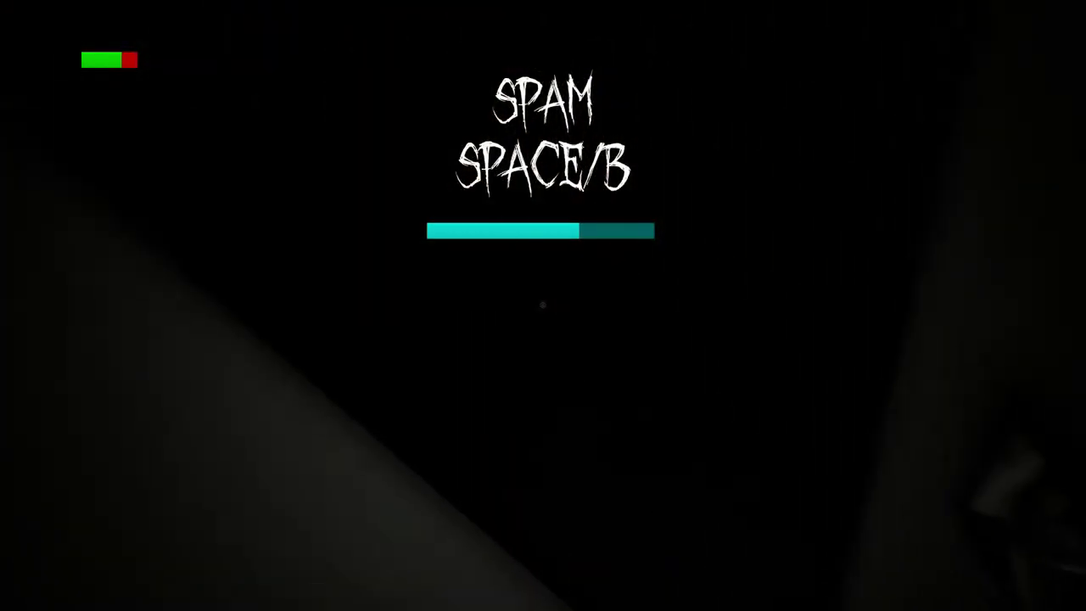